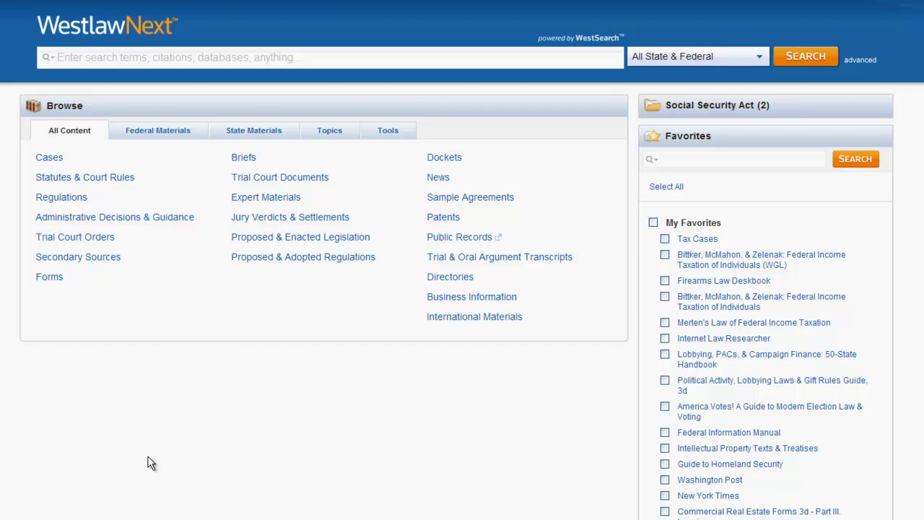
Search 'United States Code', open USCA Title 4 § 2 (additional stars), then return home.
{"action": "left_click", "coordinate": [96, 59]}
{"action": "type", "text": "United States Code"}
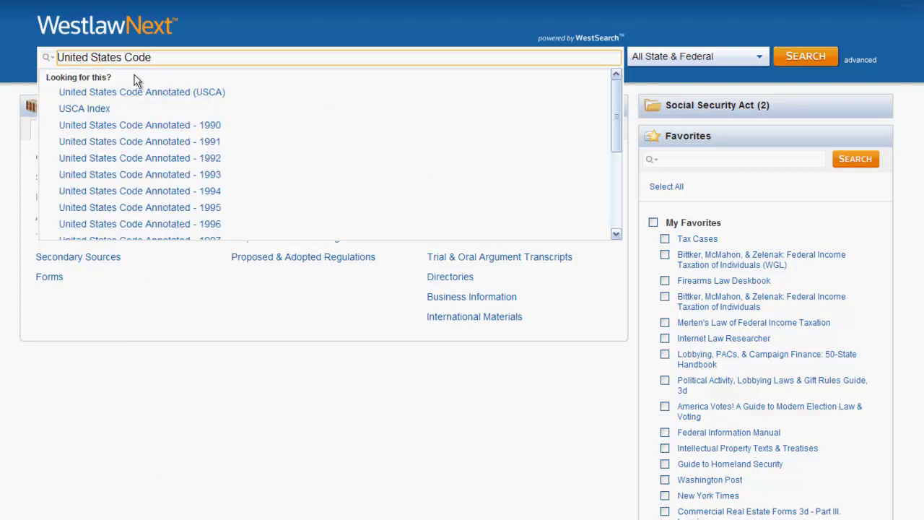
{"action": "left_click", "coordinate": [166, 94]}
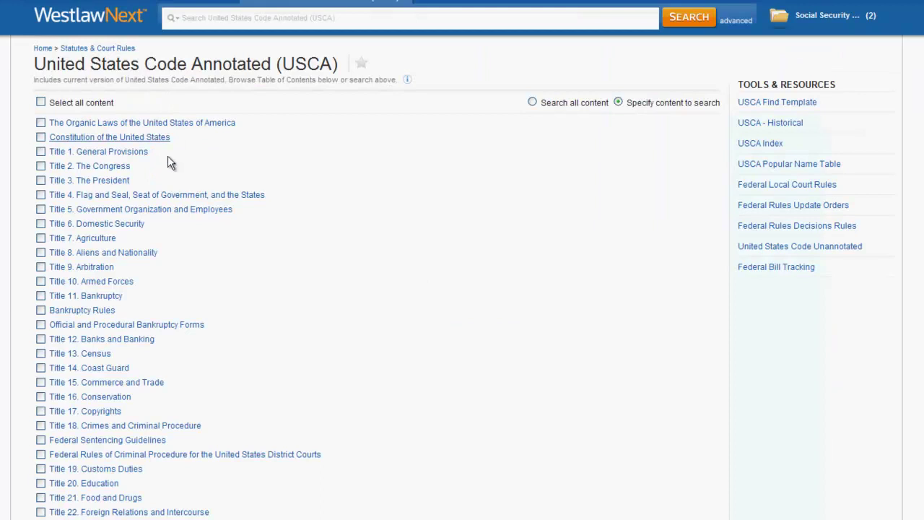
{"action": "left_click", "coordinate": [122, 198]}
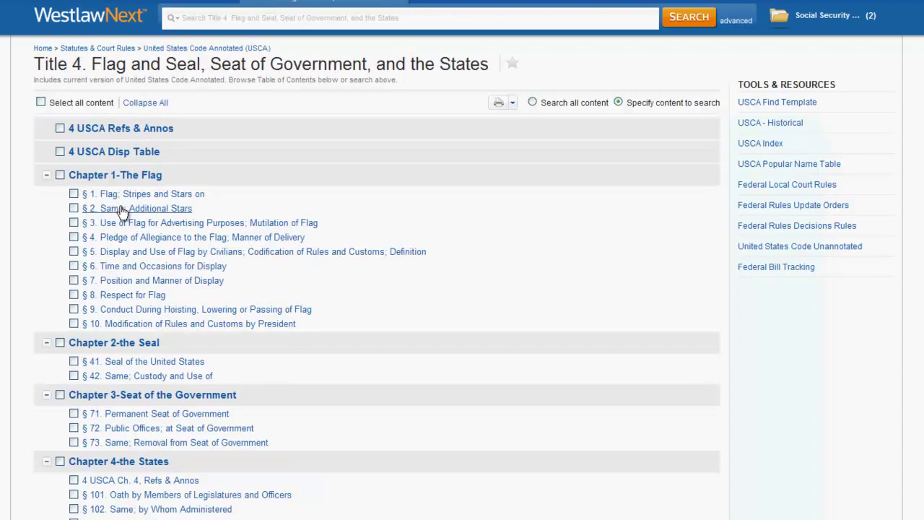
{"action": "left_click", "coordinate": [122, 209]}
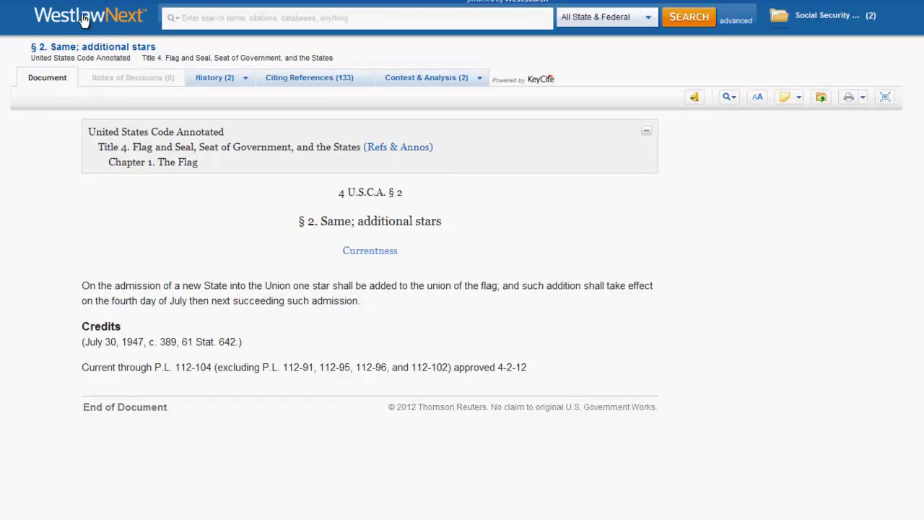
{"action": "left_click", "coordinate": [83, 21]}
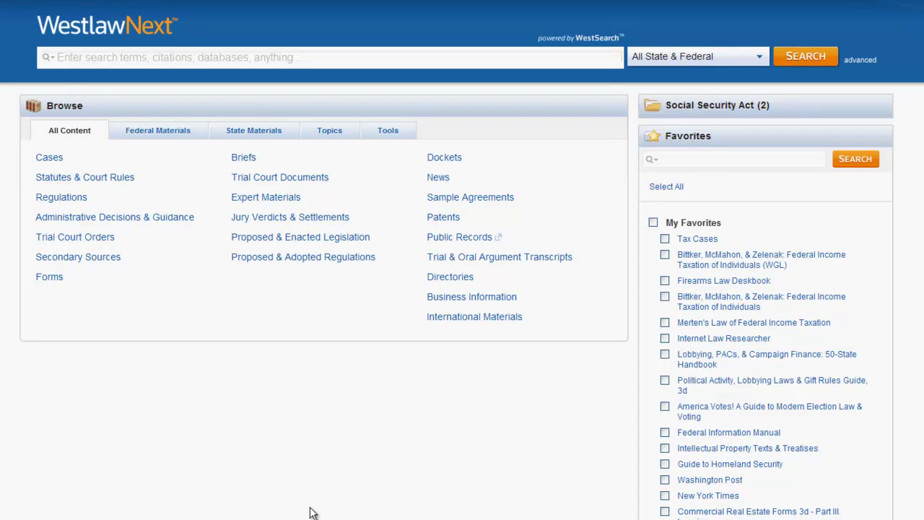
Look up the citation 28 U.S.C 1332, view the full text of § 1332, then return home.
{"action": "left_click", "coordinate": [150, 57]}
{"action": "type", "text": "28 U.S.C 1332"}
{"action": "left_click", "coordinate": [825, 57]}
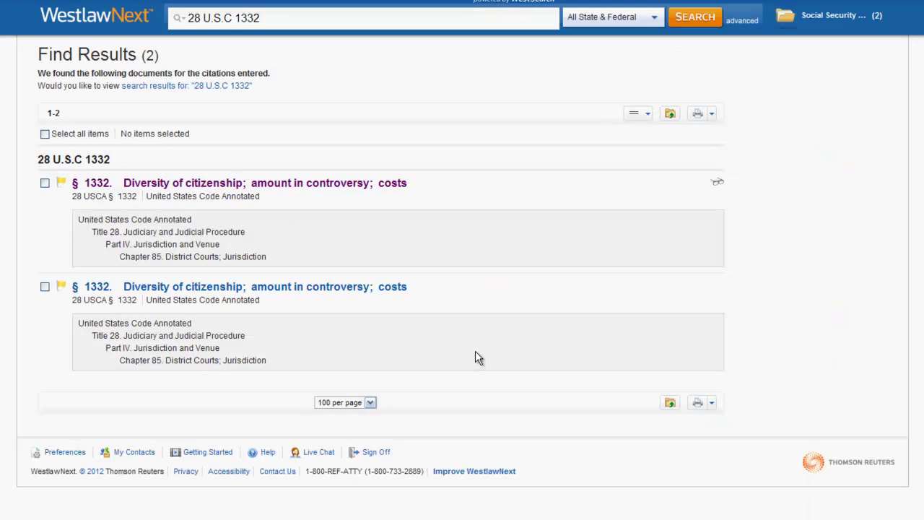
{"action": "left_click", "coordinate": [390, 185]}
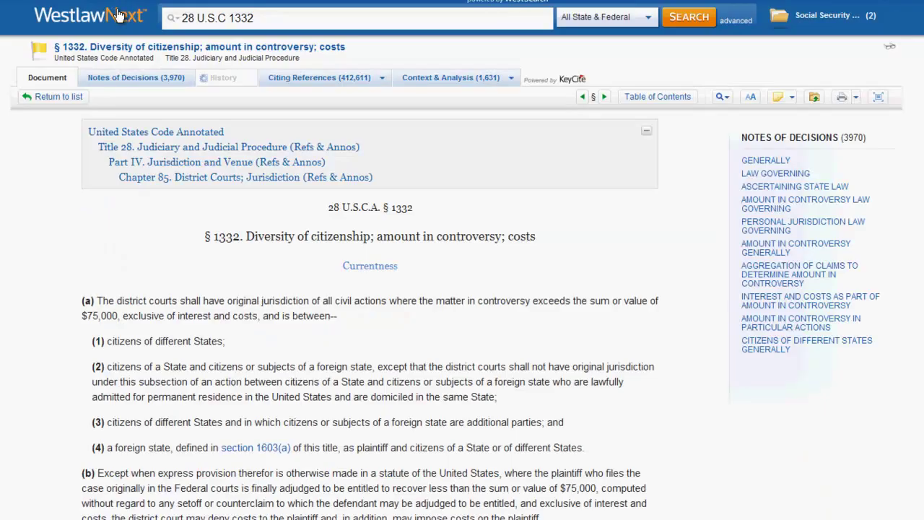
{"action": "left_click", "coordinate": [119, 14]}
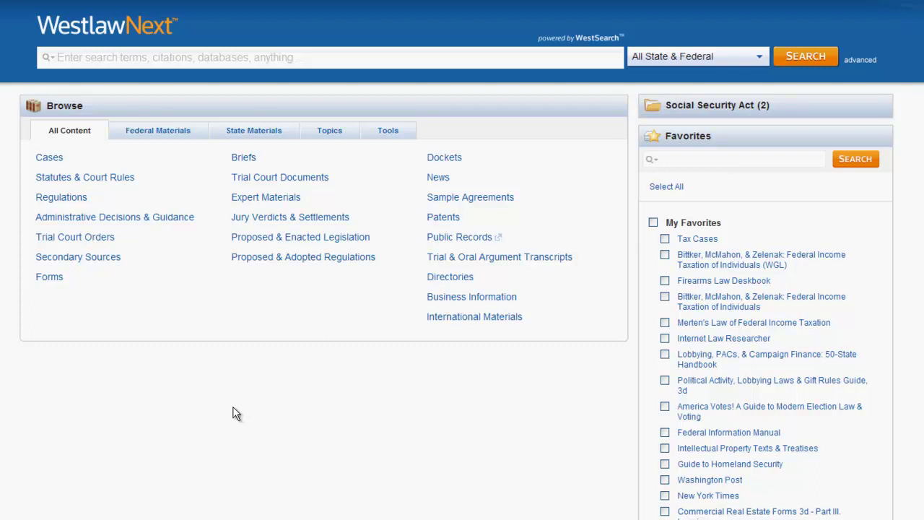
Search 'diversity jurisdiction', filter the results to statutes only, then return home.
{"action": "left_click", "coordinate": [186, 57]}
{"action": "type", "text": "diversity jurisdiction."}
{"action": "left_click", "coordinate": [802, 58]}
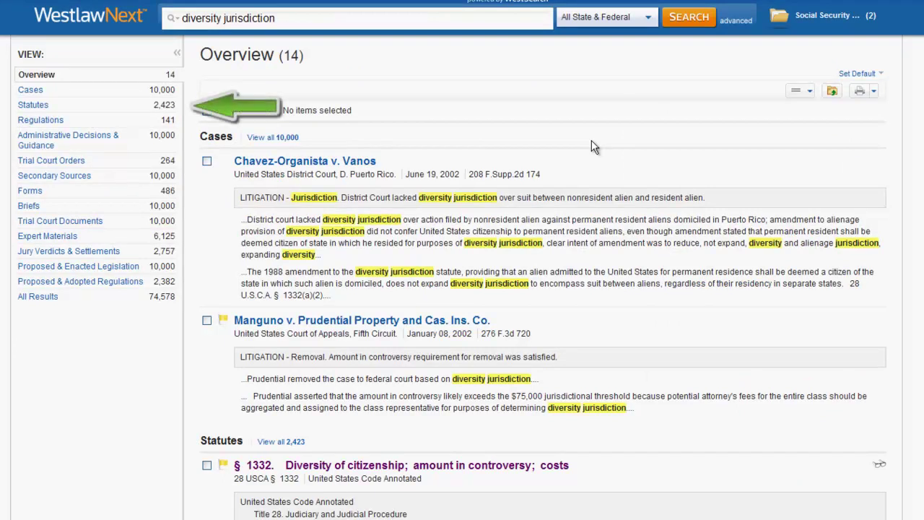
{"action": "left_click", "coordinate": [121, 104]}
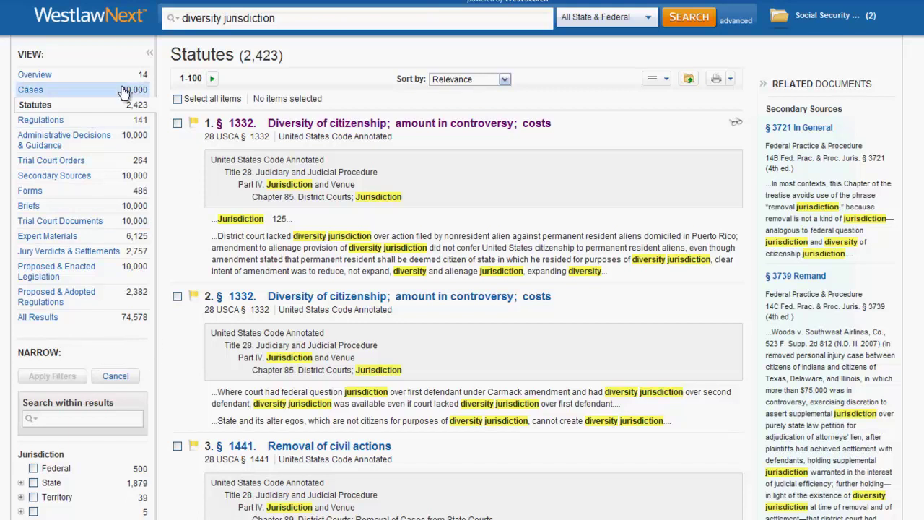
{"action": "left_click", "coordinate": [121, 26]}
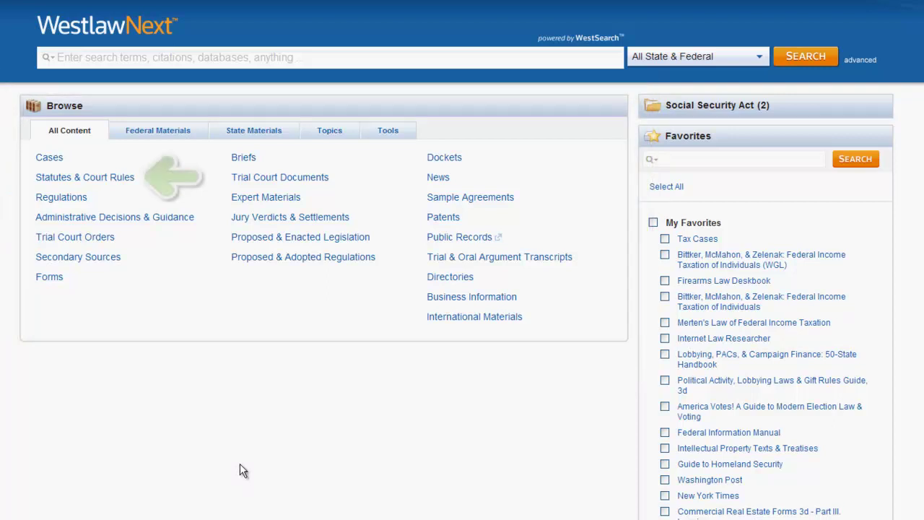
Browse Statutes & Court Rules for Georgia, review the Federal, State and Topics lists, and open Criminal Law.
{"action": "left_click", "coordinate": [128, 184]}
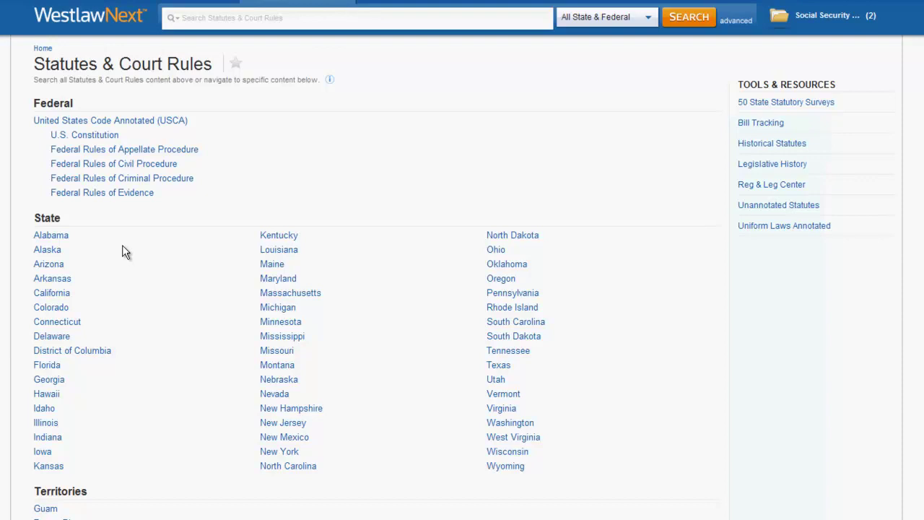
{"action": "left_click", "coordinate": [63, 381]}
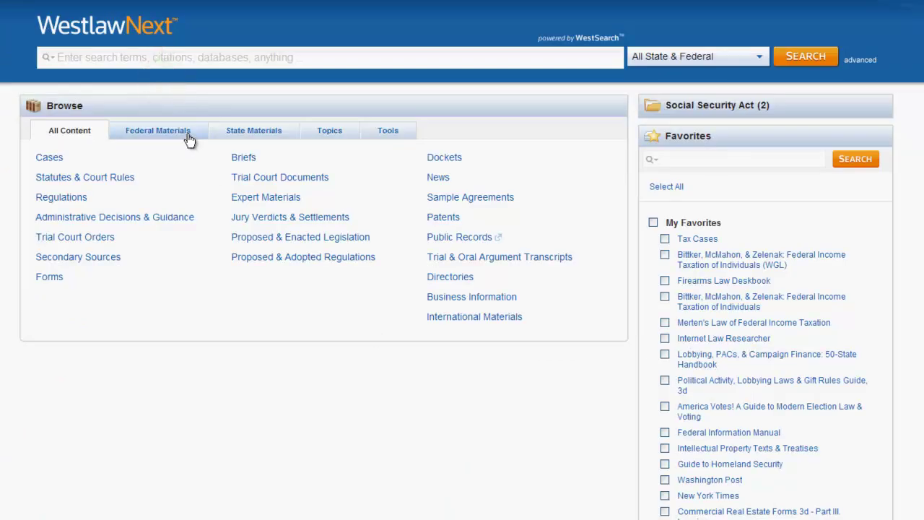
{"action": "left_click", "coordinate": [189, 137]}
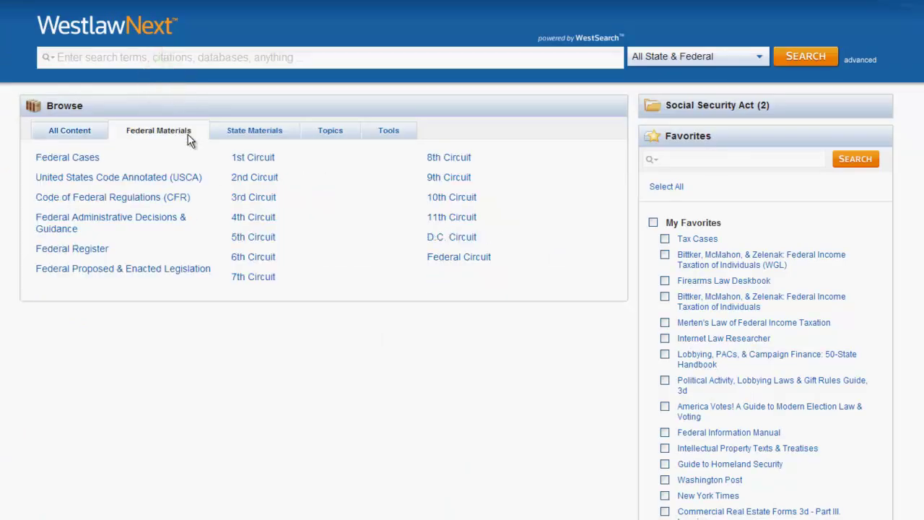
{"action": "left_click", "coordinate": [248, 137]}
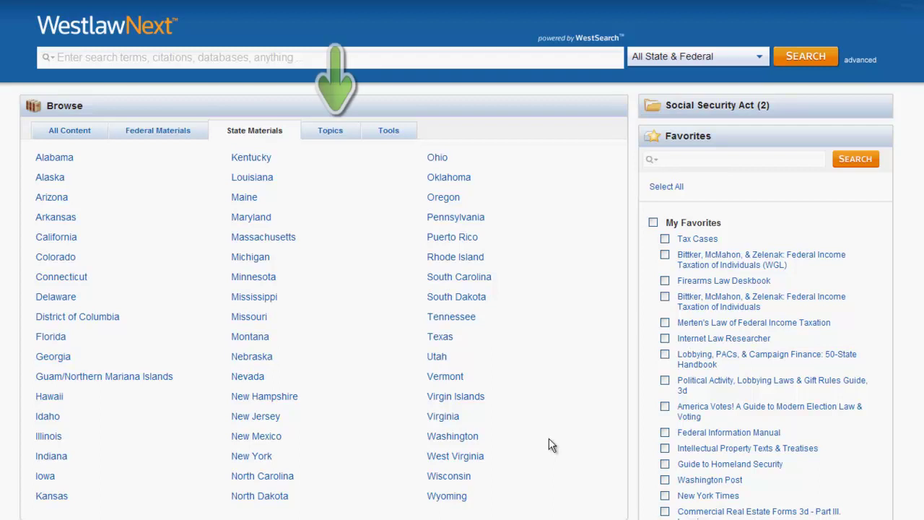
{"action": "left_click", "coordinate": [337, 132]}
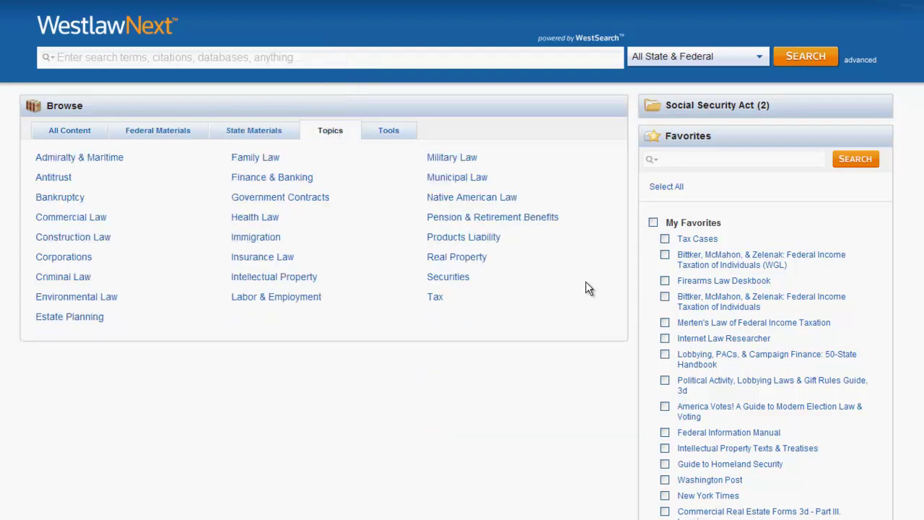
{"action": "left_click", "coordinate": [59, 281]}
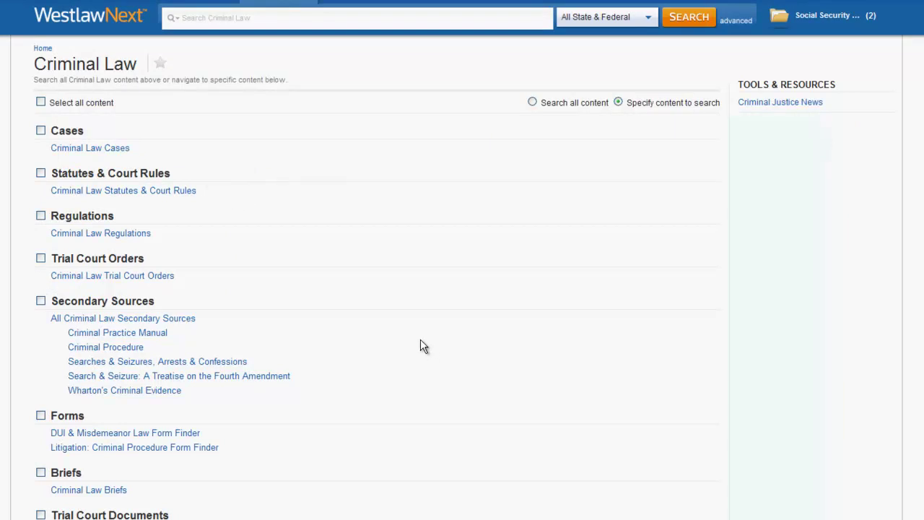
Open the Statutes & Court Rules listing on the Criminal Law topic page.
{"action": "left_click", "coordinate": [167, 192]}
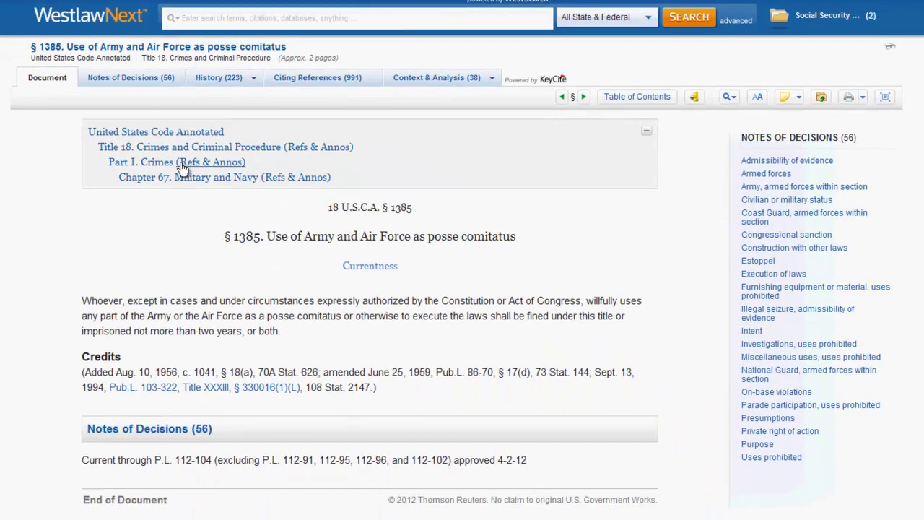
{"action": "left_click", "coordinate": [133, 81]}
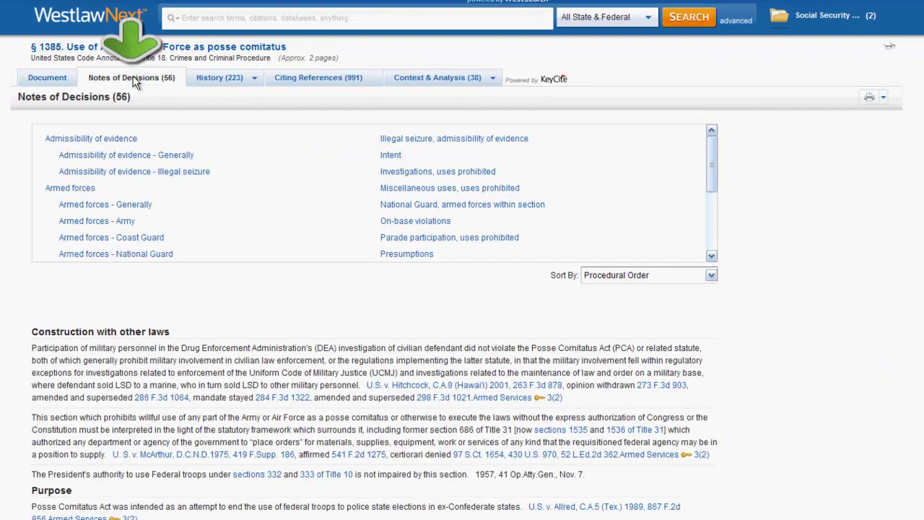
{"action": "left_click", "coordinate": [153, 157]}
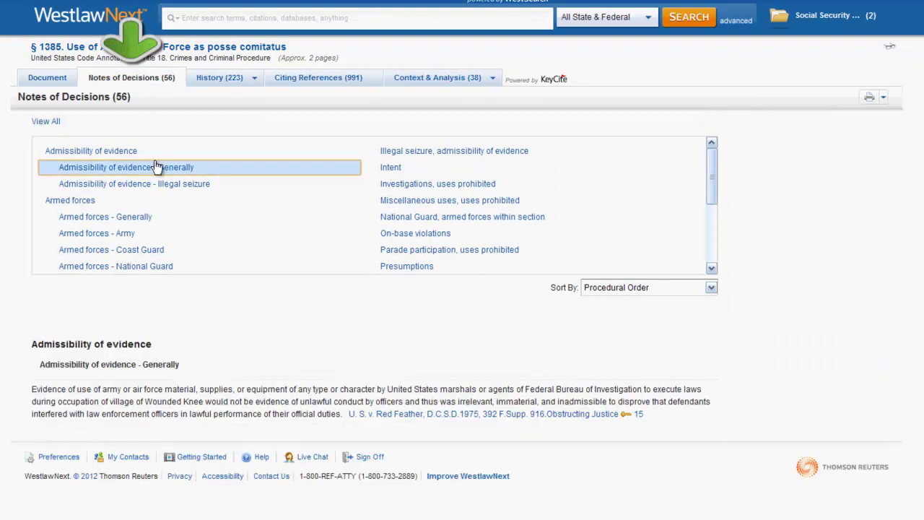
{"action": "left_click", "coordinate": [390, 171]}
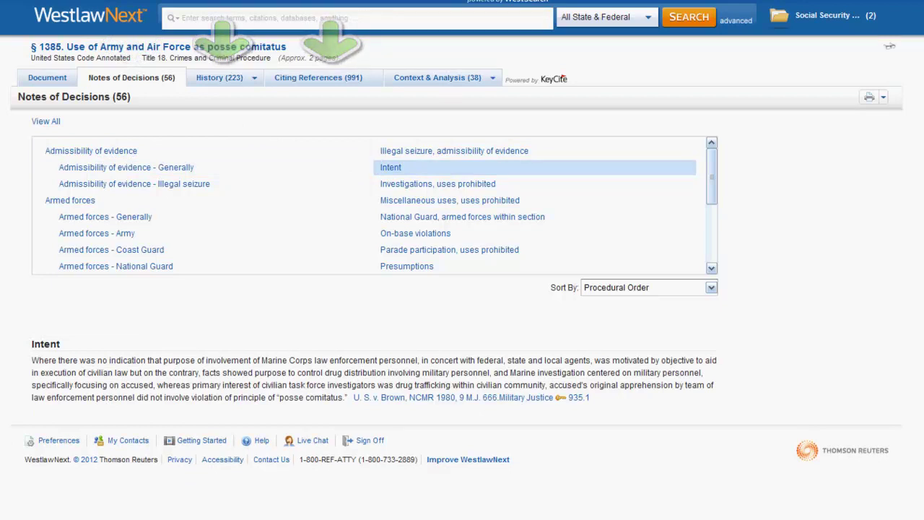
{"action": "left_click", "coordinate": [229, 78]}
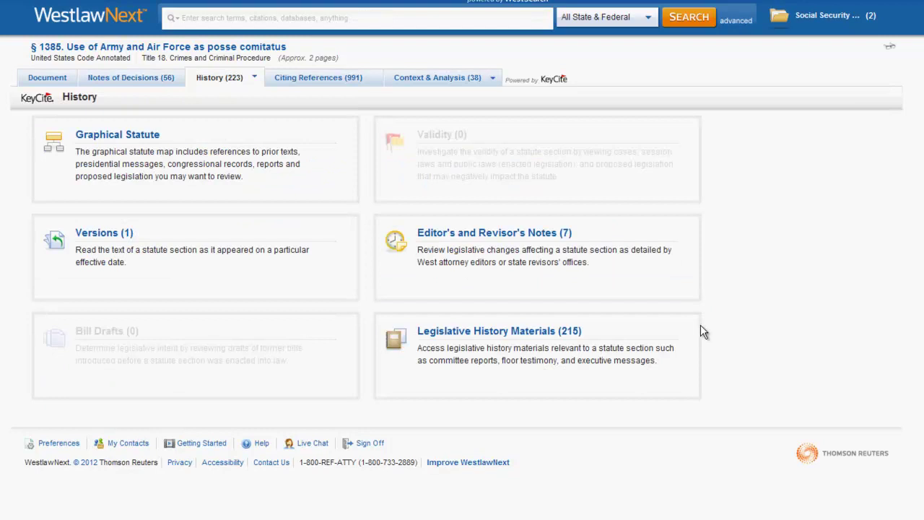
{"action": "left_click", "coordinate": [306, 78]}
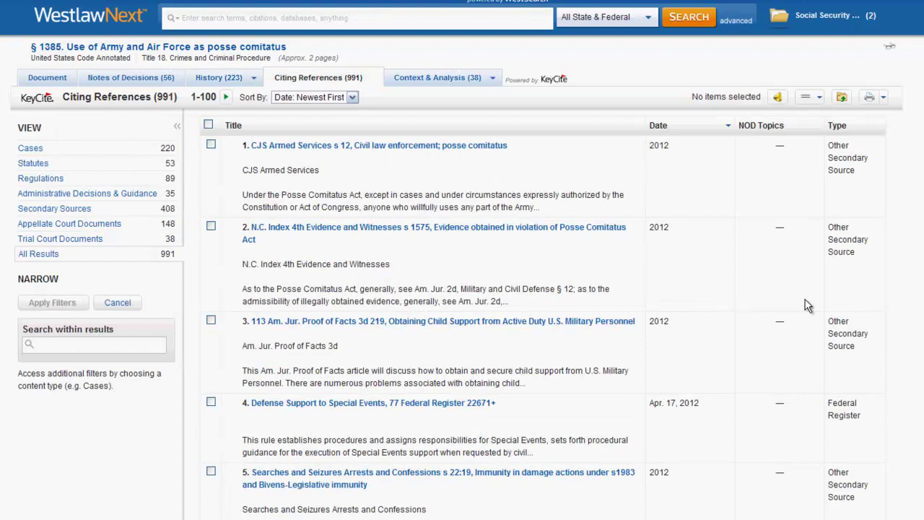
{"action": "left_click", "coordinate": [462, 79]}
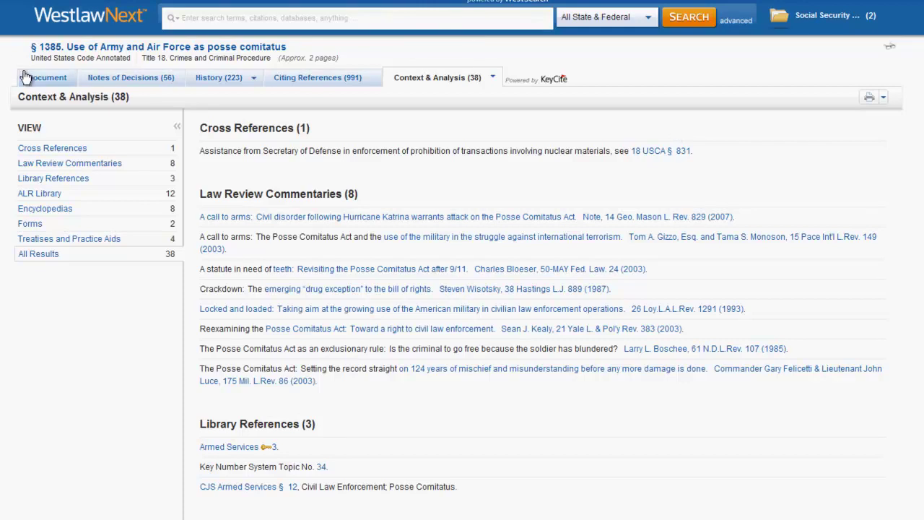
{"action": "left_click", "coordinate": [47, 77]}
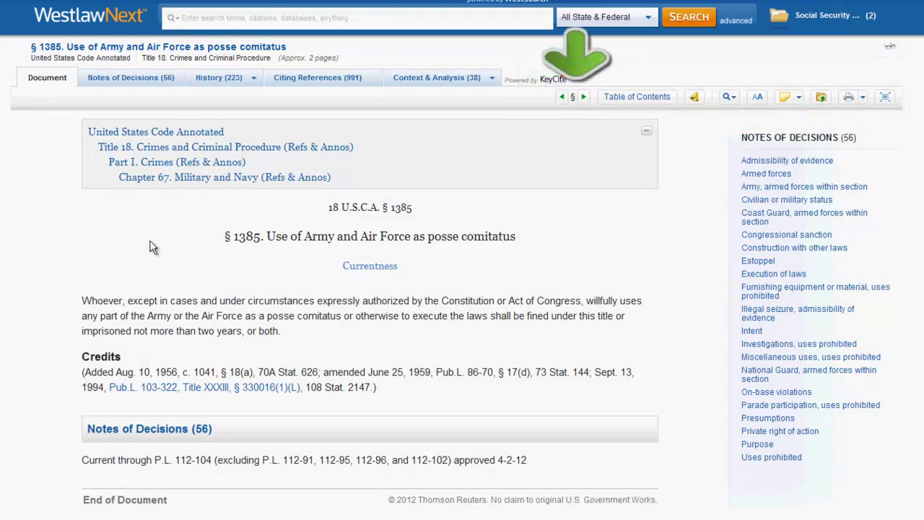
{"action": "left_click", "coordinate": [584, 98]}
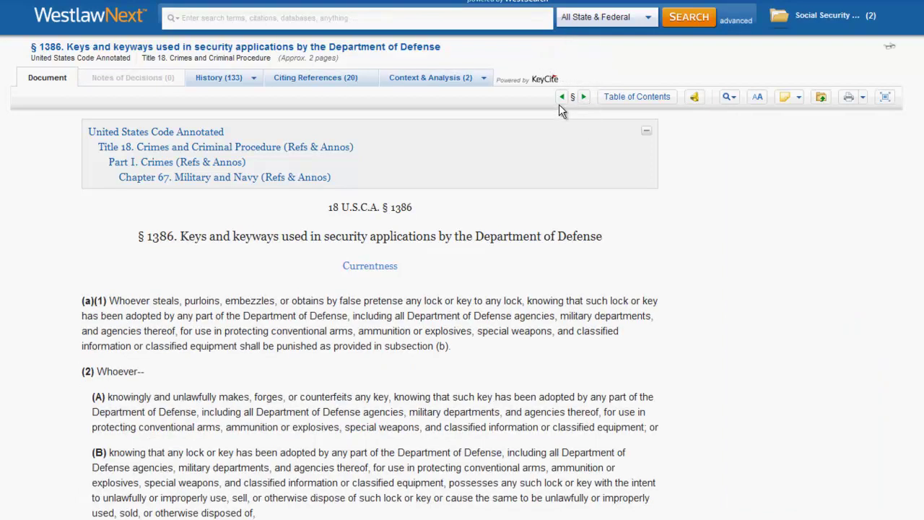
{"action": "left_click", "coordinate": [560, 98]}
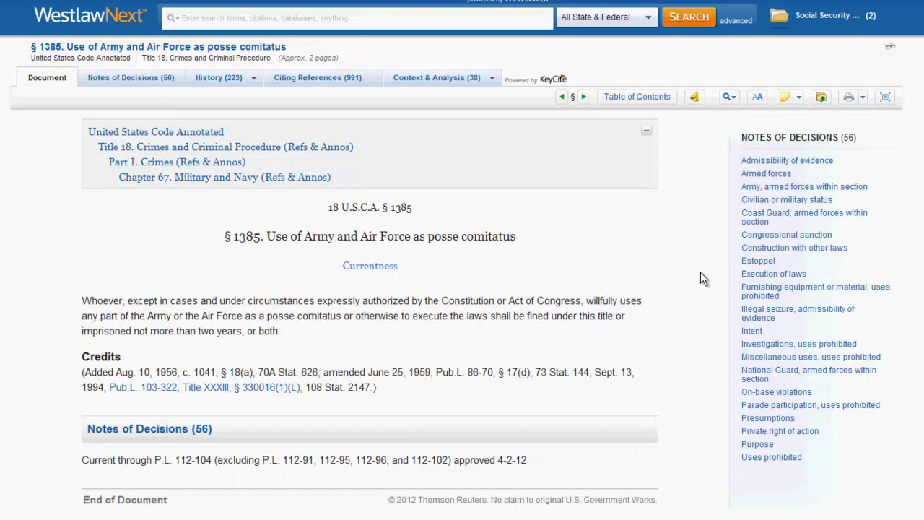
{"action": "left_click", "coordinate": [663, 98]}
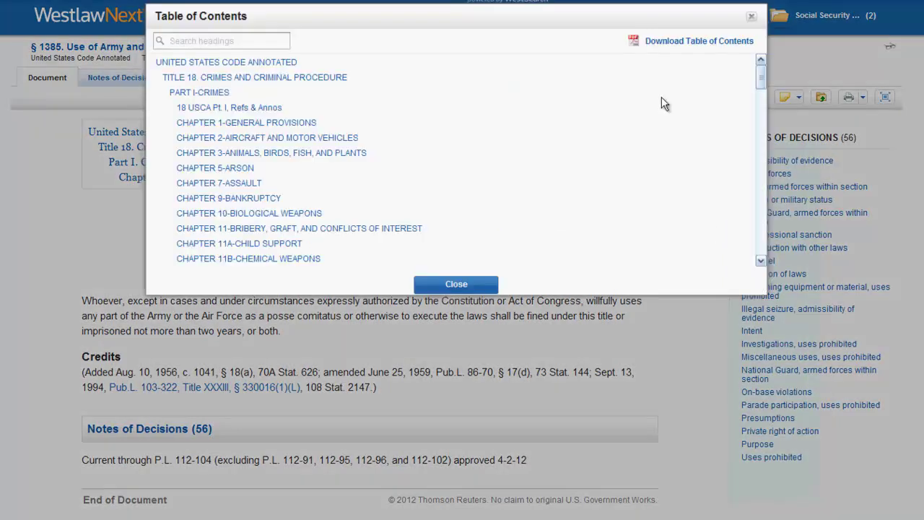
{"action": "left_click", "coordinate": [476, 284]}
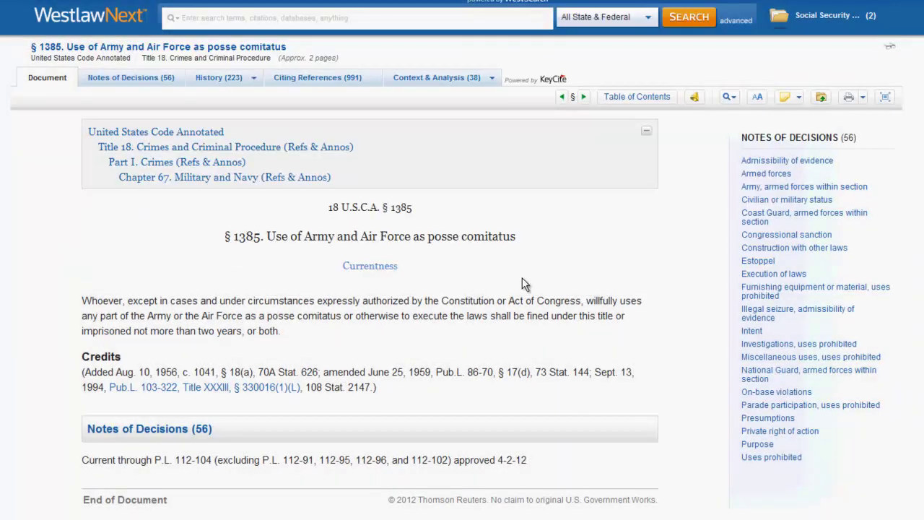